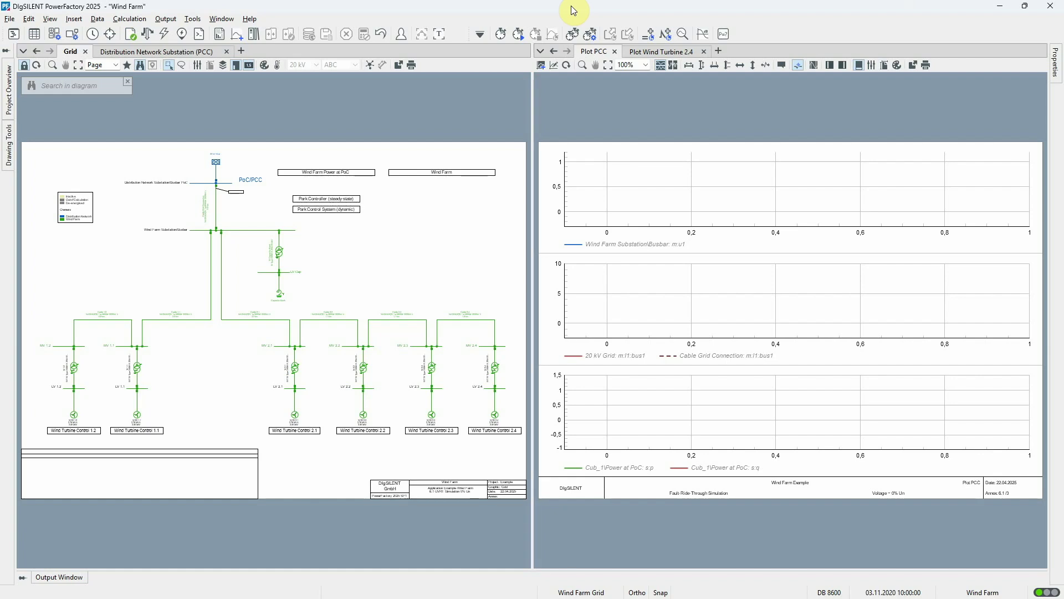
- Check the study case list, and display the frame diagram of the Wind Turbine Control 1.2 composite model from the grid diagram
left_click(8, 95)
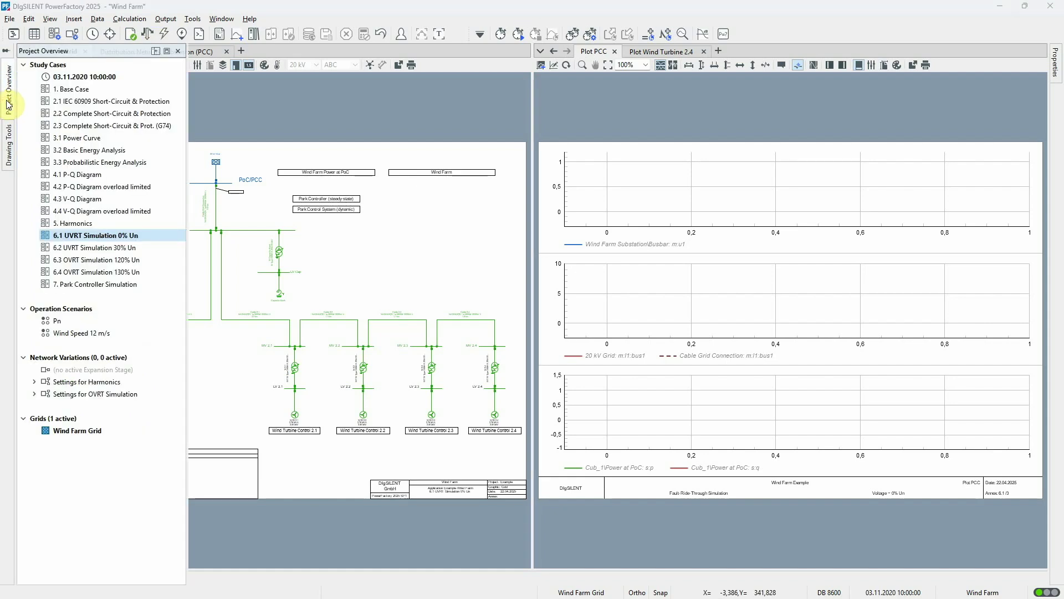
left_click(9, 102)
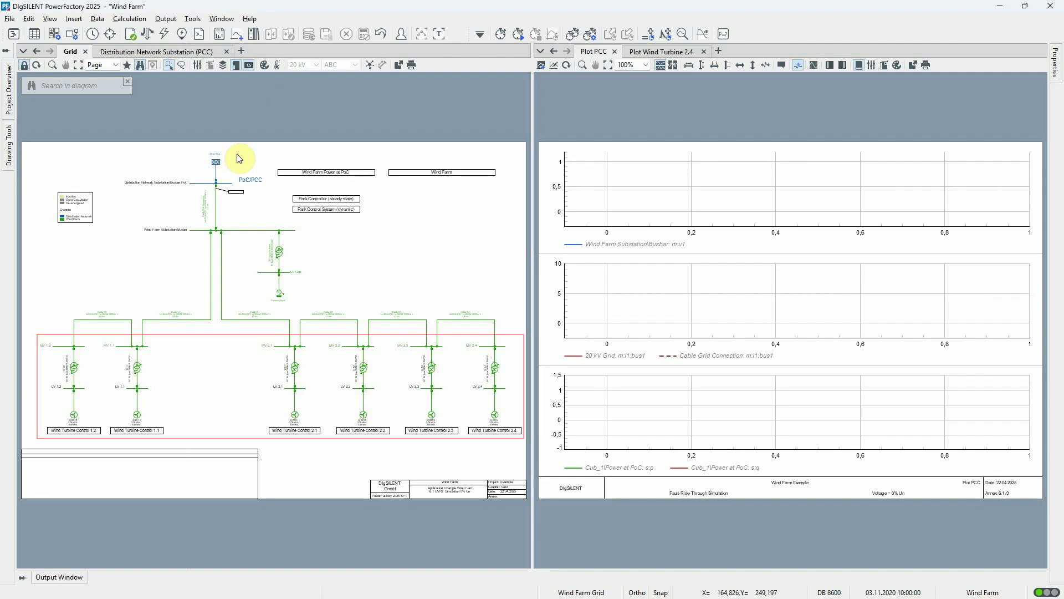
double_click(92, 430)
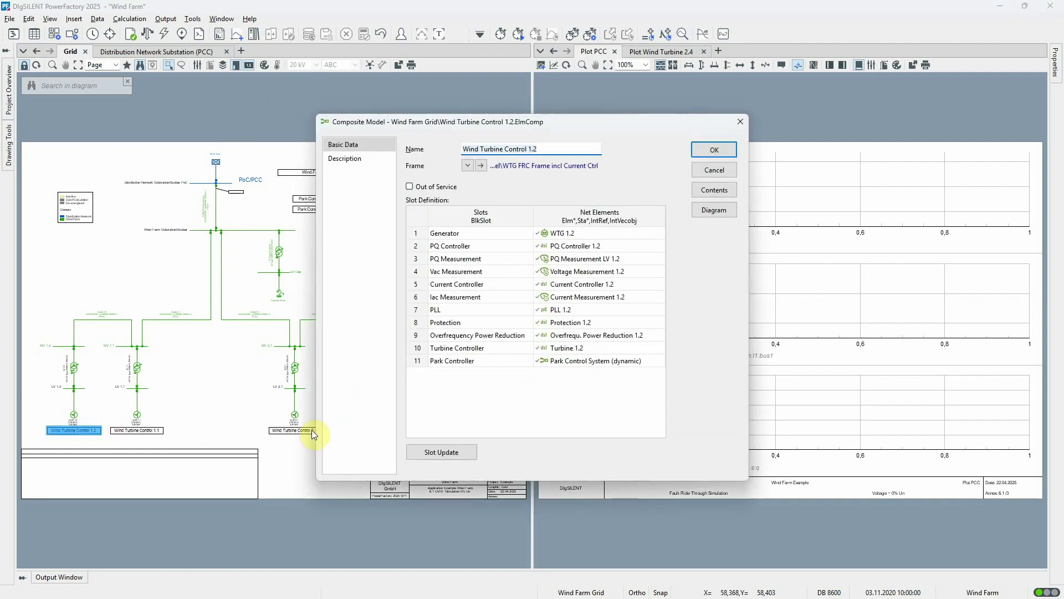
left_click_drag(686, 128, 907, 122)
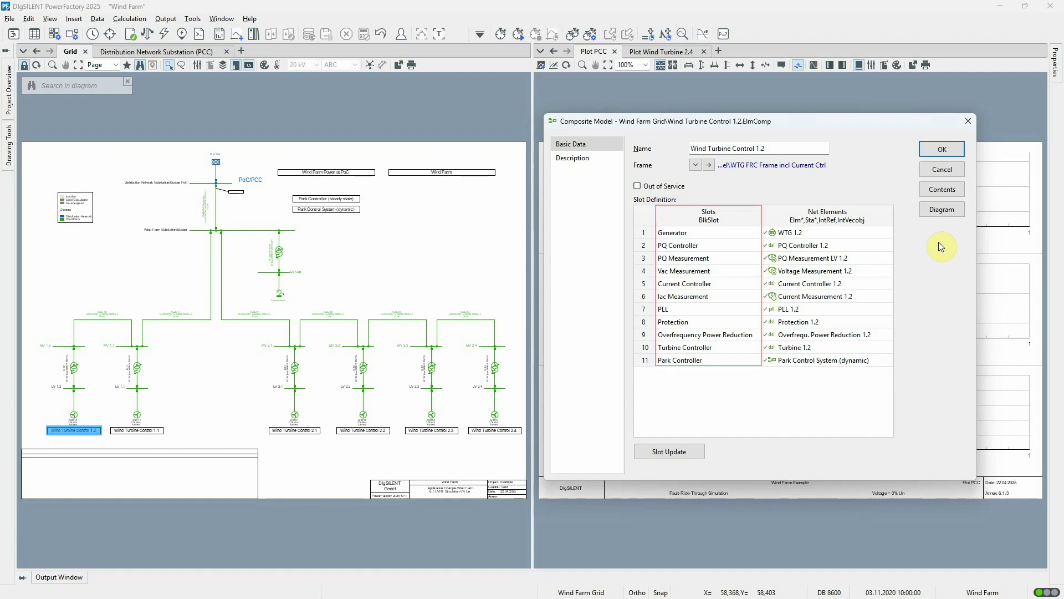
left_click(942, 214)
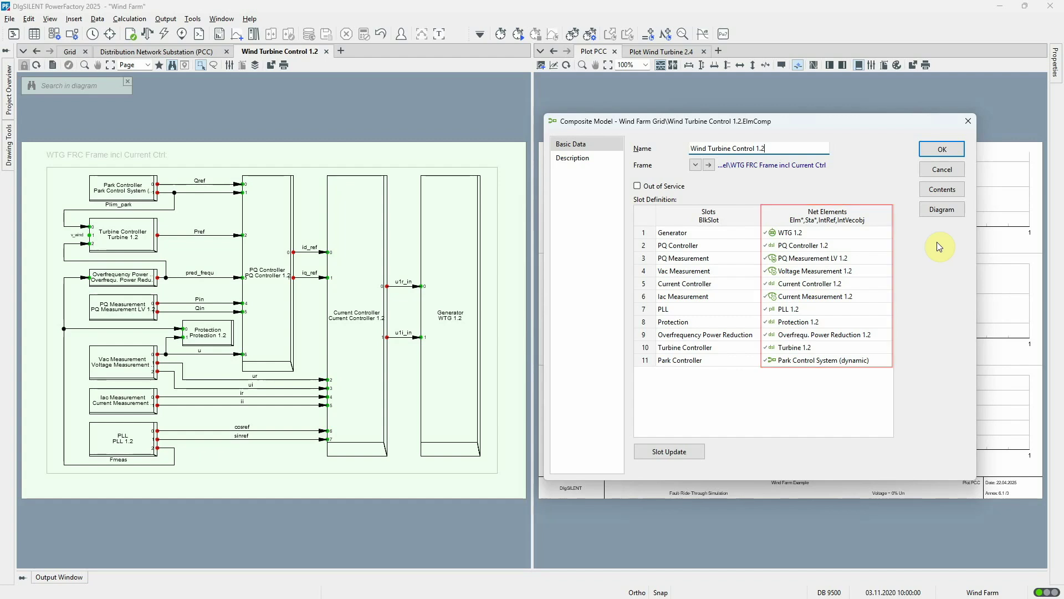
left_click(943, 149)
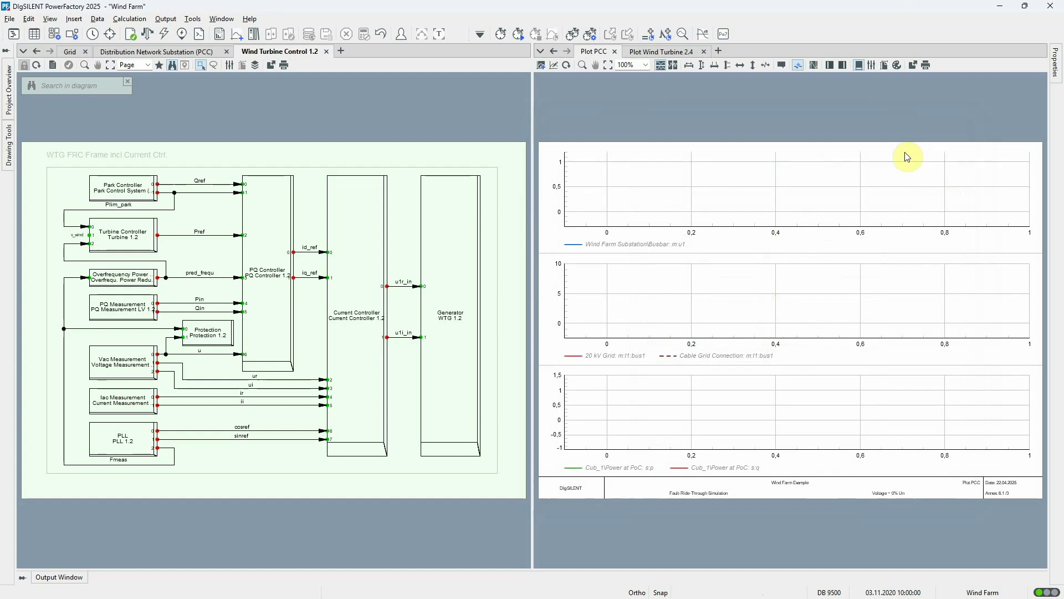
- Review the simulation events of the 0% Un case and mark the short-circuit event in the Distribution Network Substation (PCC) diagram
left_click(72, 51)
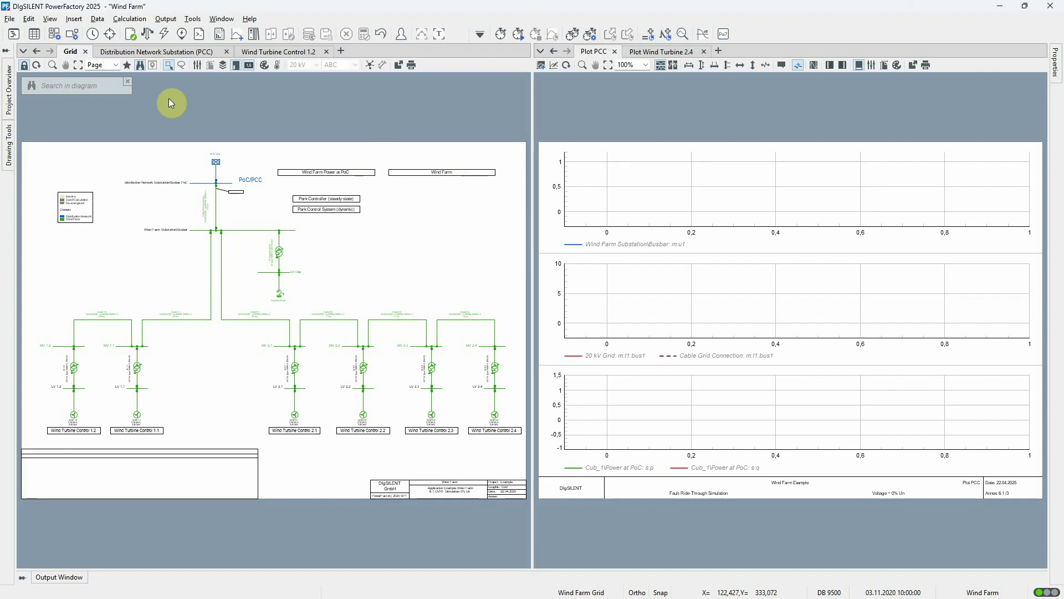
left_click(666, 34)
left_click(357, 238)
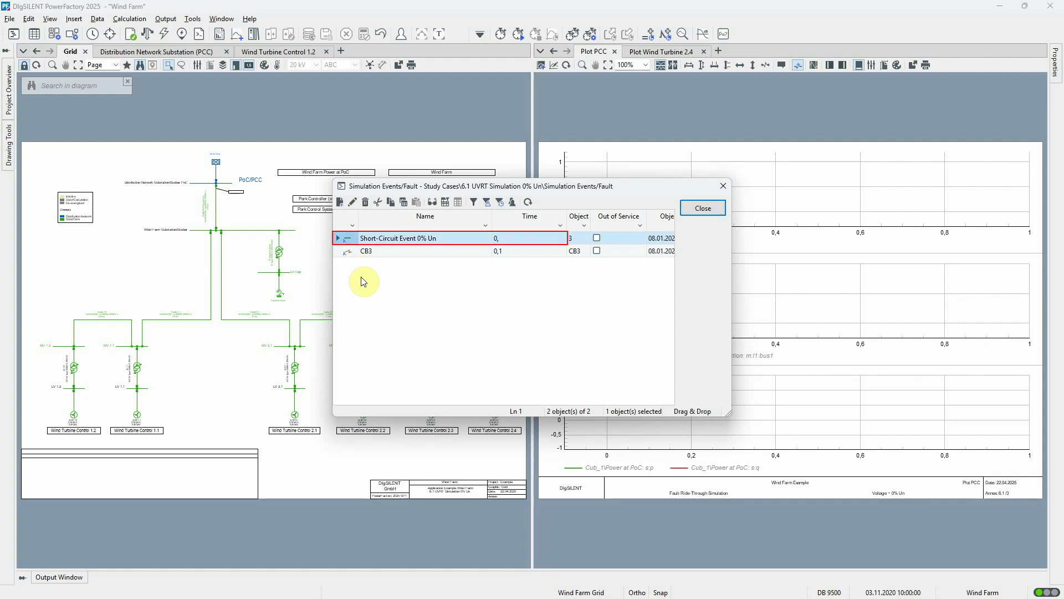
key("Down")
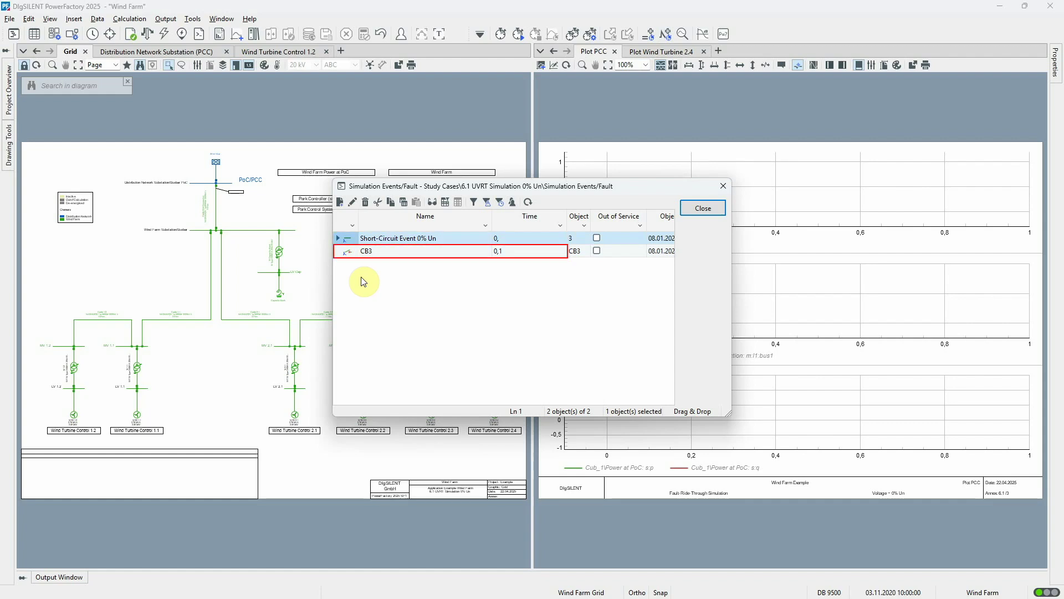
right_click(349, 239)
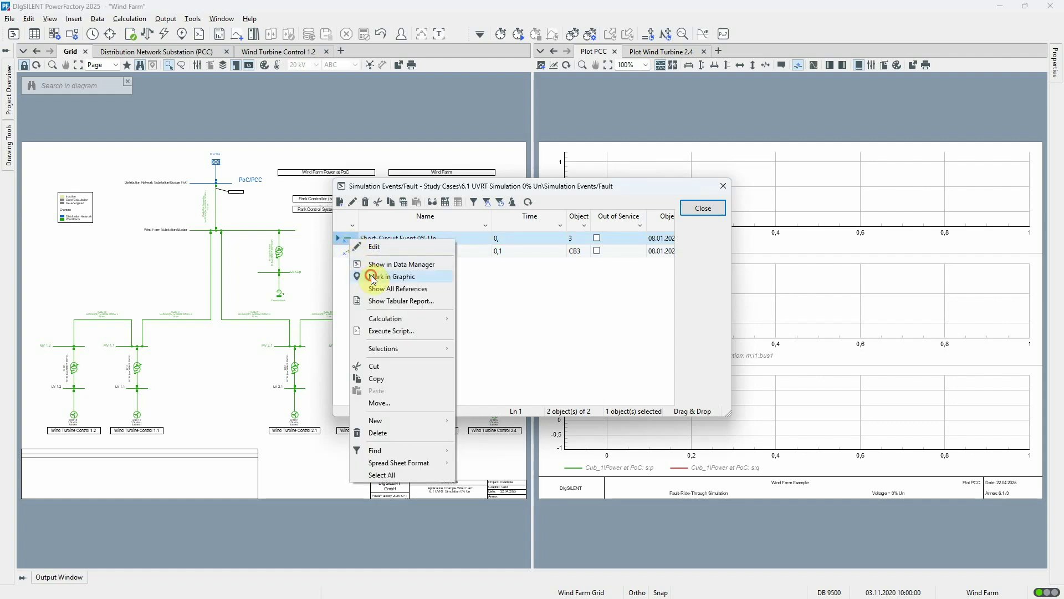
left_click(373, 276)
left_click(352, 239)
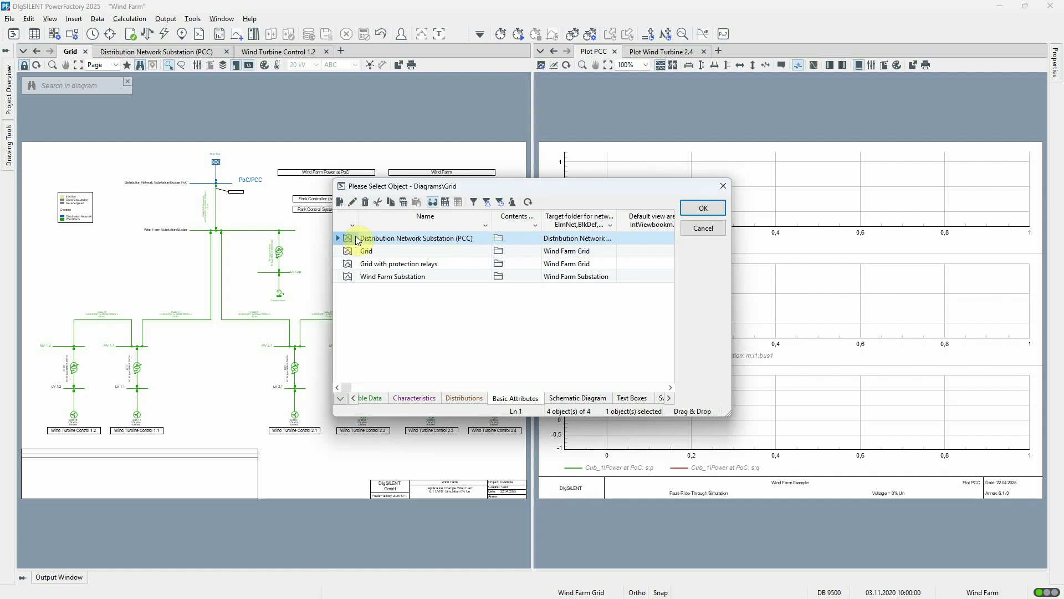
left_click(704, 207)
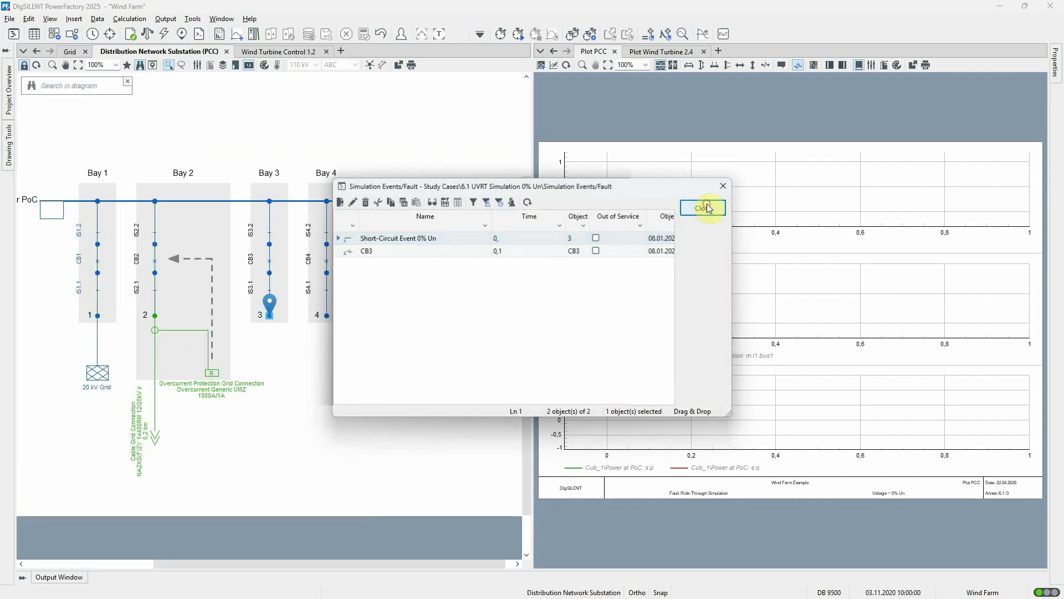
left_click(709, 208)
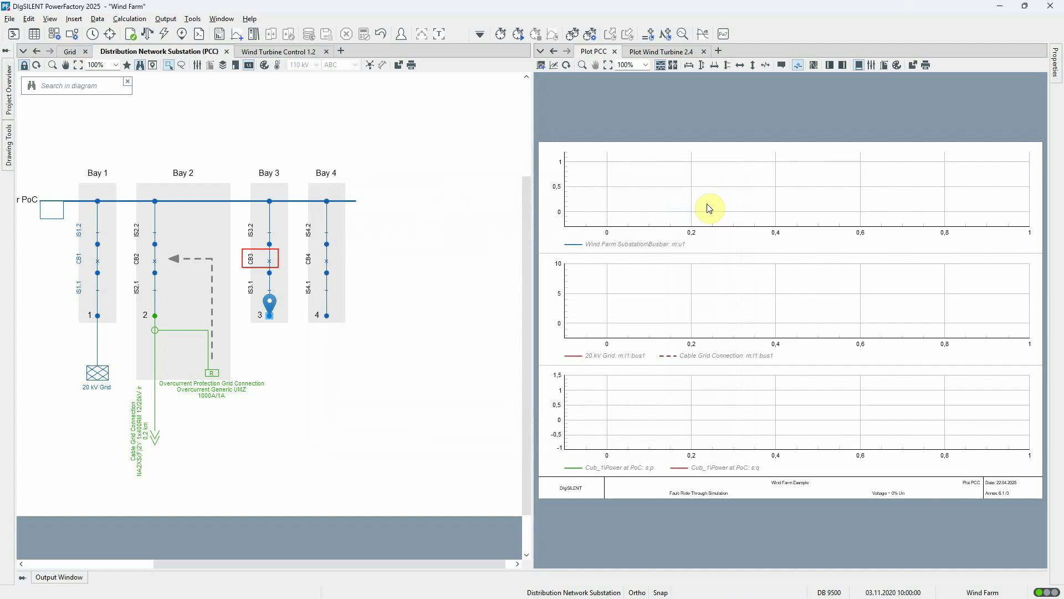
- Calculate the initial conditions, run the simulation to 1 s, and widen the plot area to enlarge the PCC plots
left_click(502, 35)
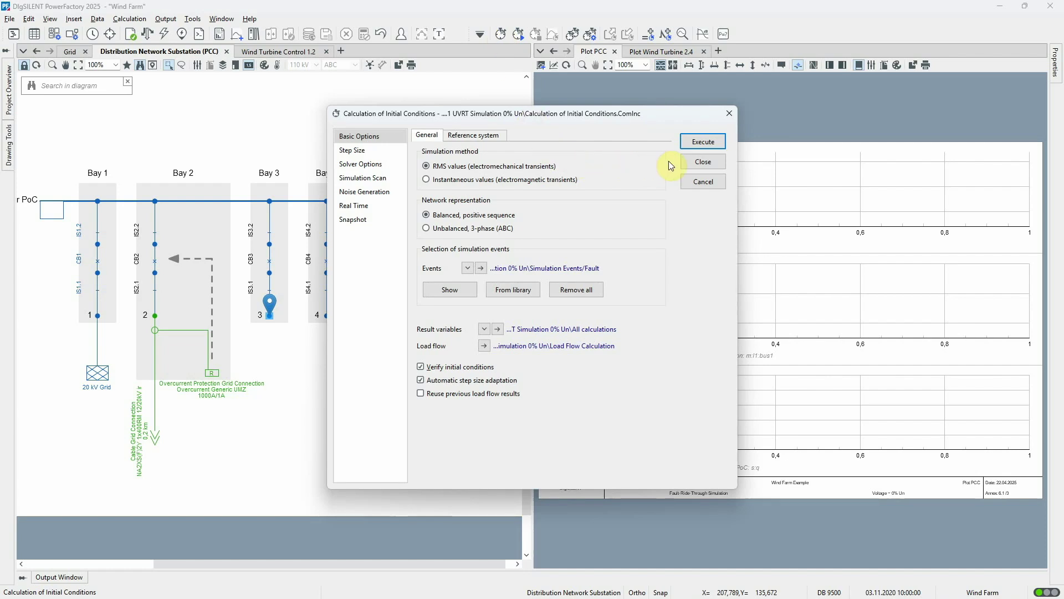
left_click(686, 144)
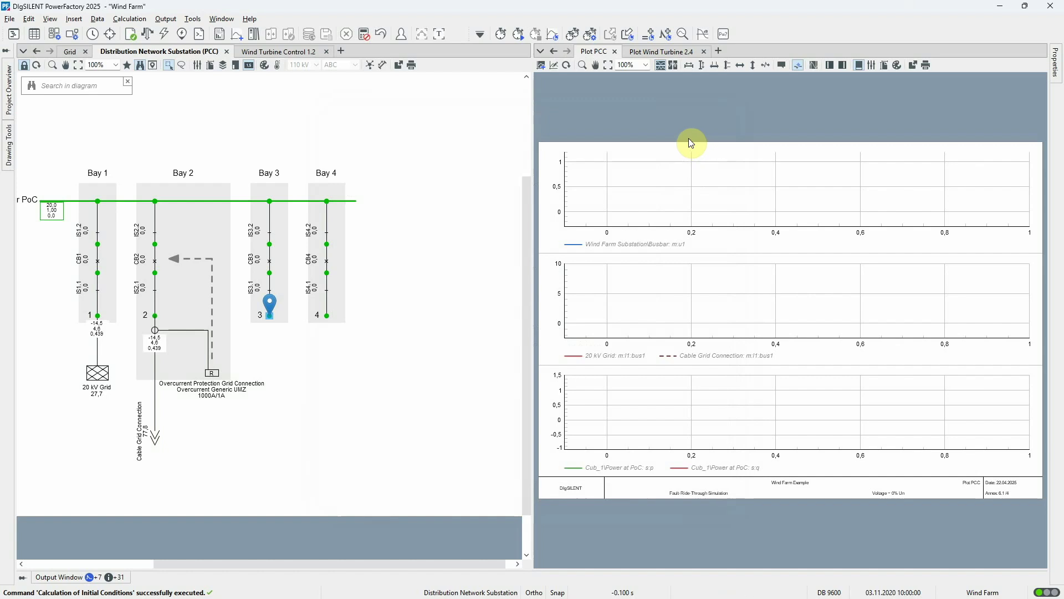
left_click(522, 34)
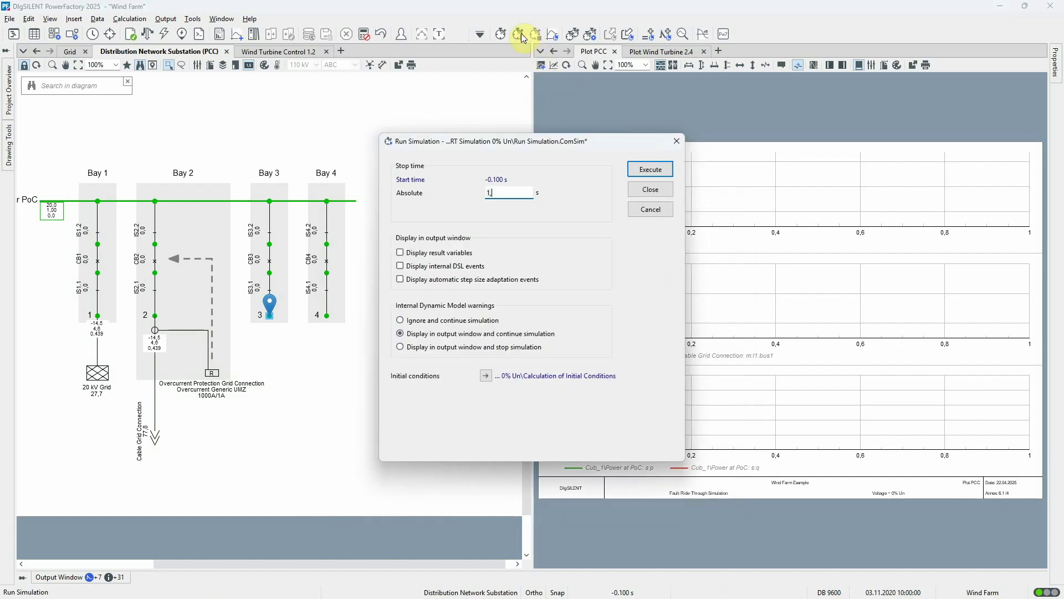
left_click(650, 168)
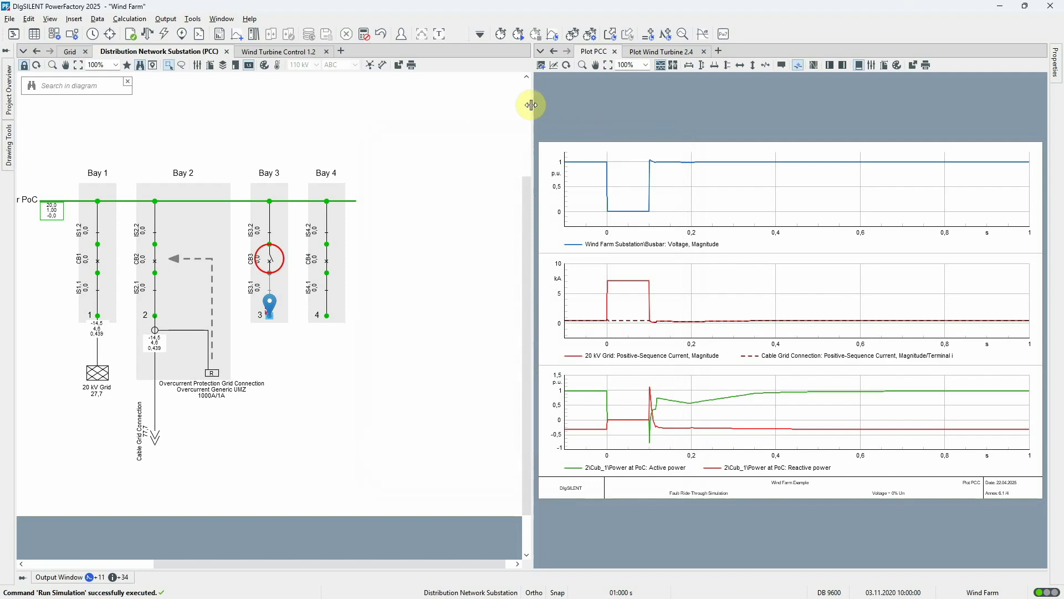
left_click_drag(535, 109, 358, 123)
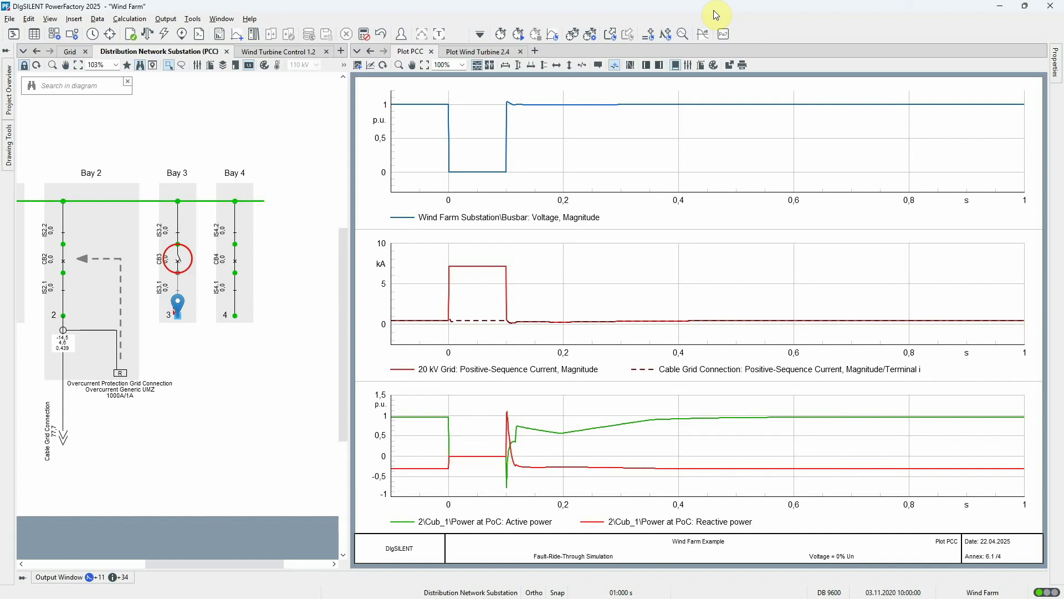
- View the Wind Turbine 2.4 plots and inspect the PQ Controller 1.2 parameters within Wind Turbine Control 1.2 without changing them
left_click(455, 50)
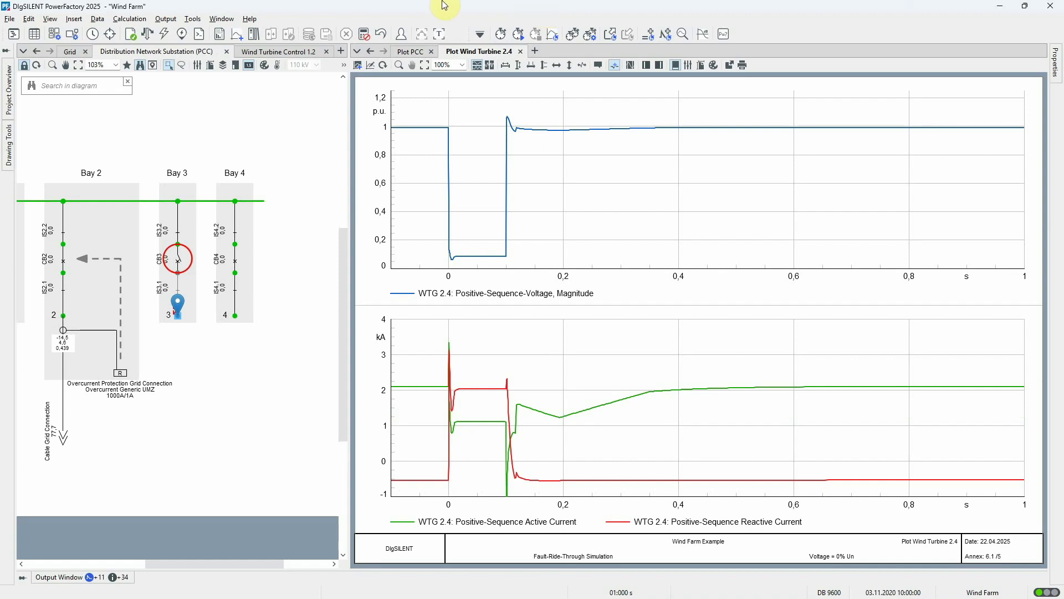
left_click(68, 51)
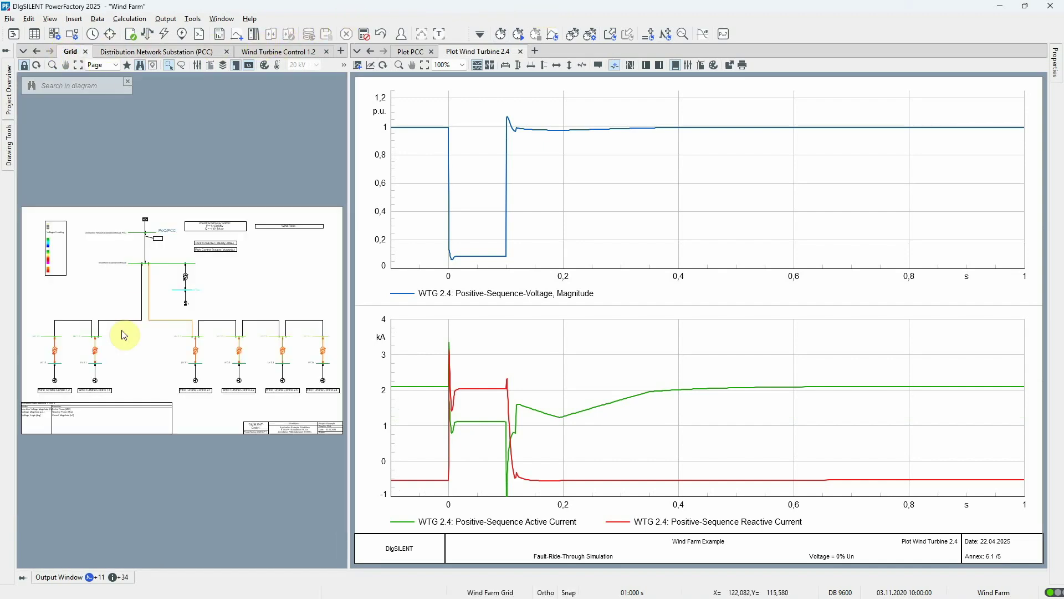
double_click(67, 391)
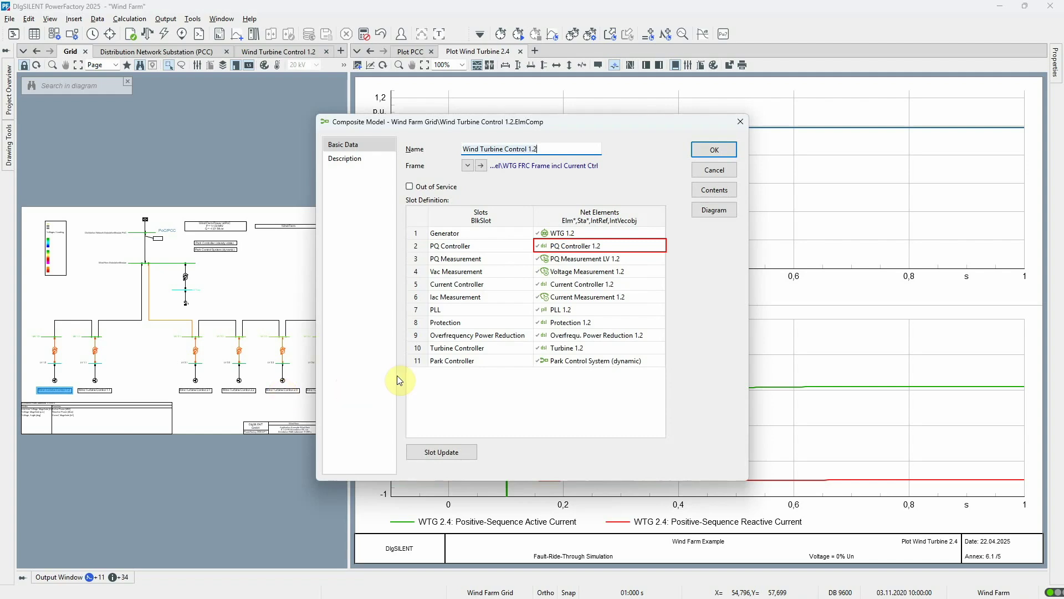
double_click(624, 242)
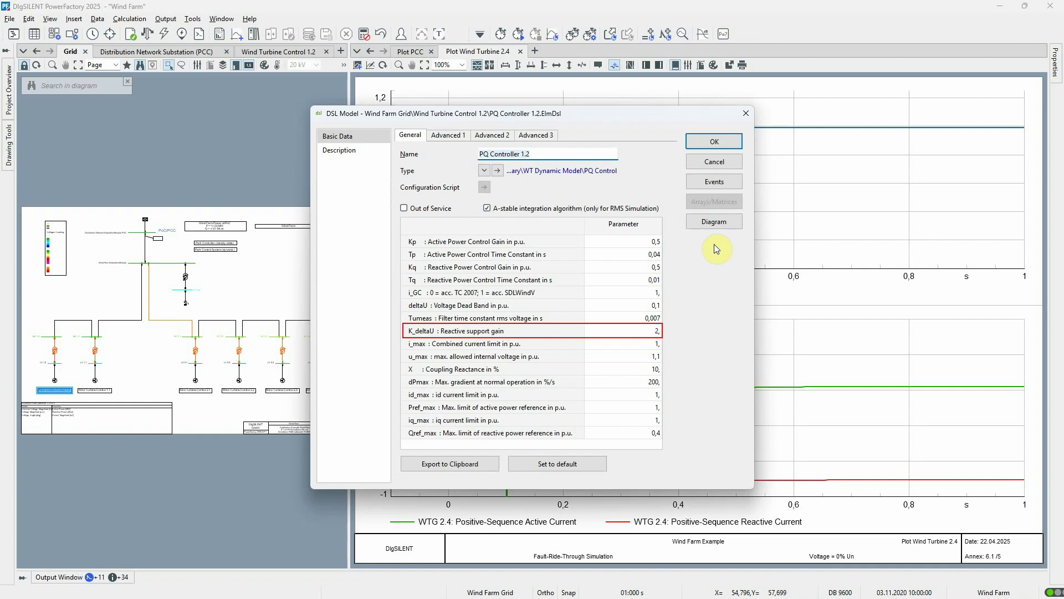
left_click(731, 163)
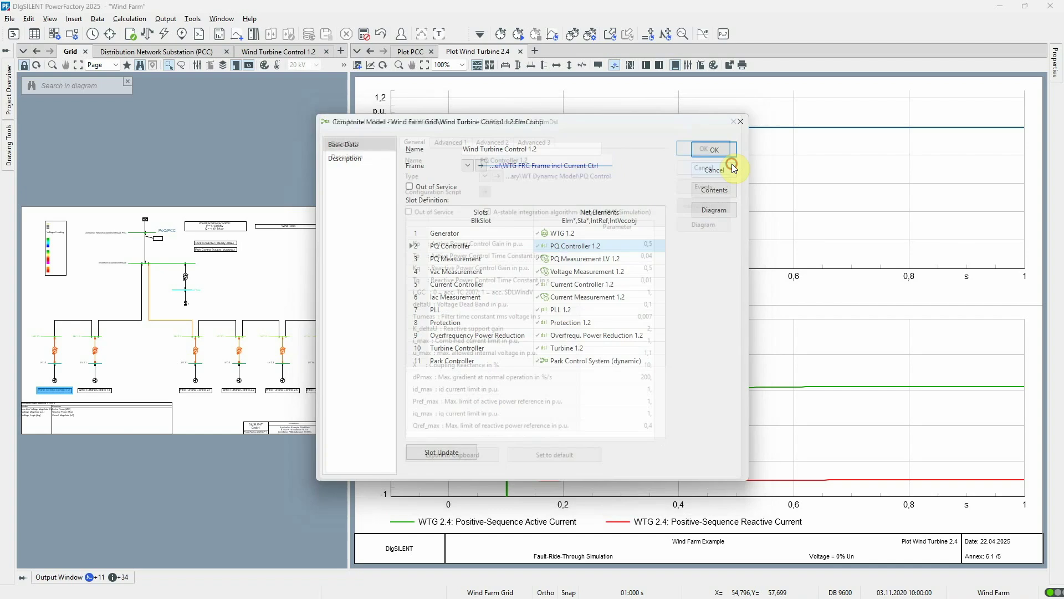
left_click(732, 164)
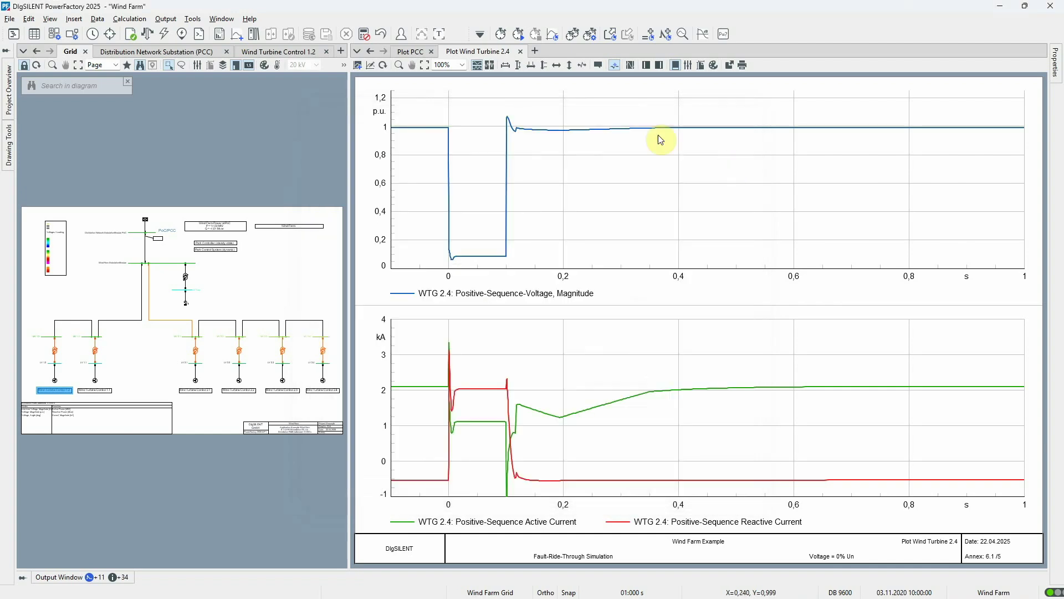
- Activate the study case 6.2 UVRT Simulation 30% Un
left_click(8, 90)
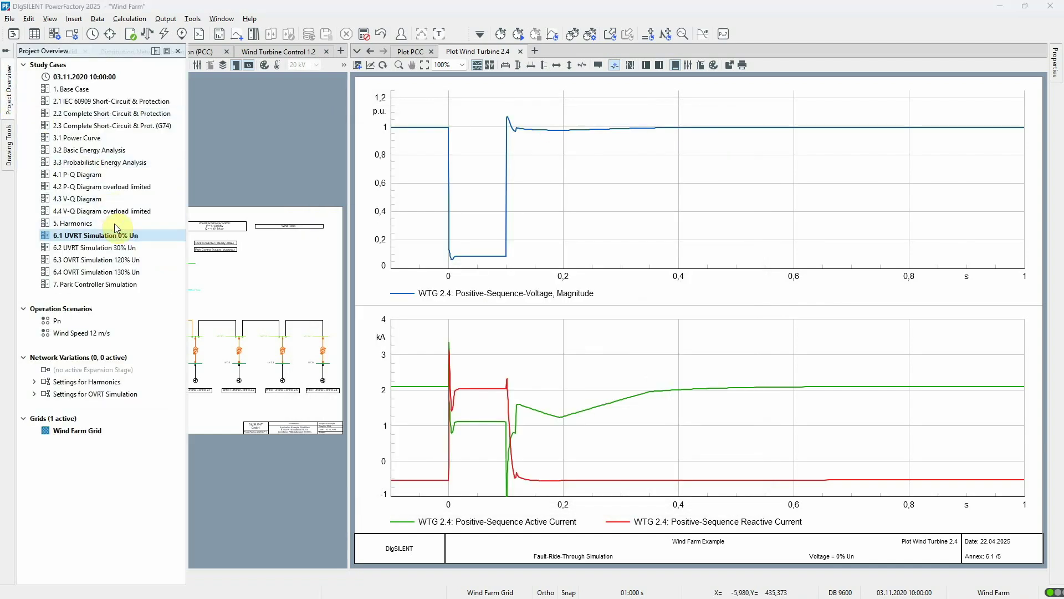
right_click(128, 250)
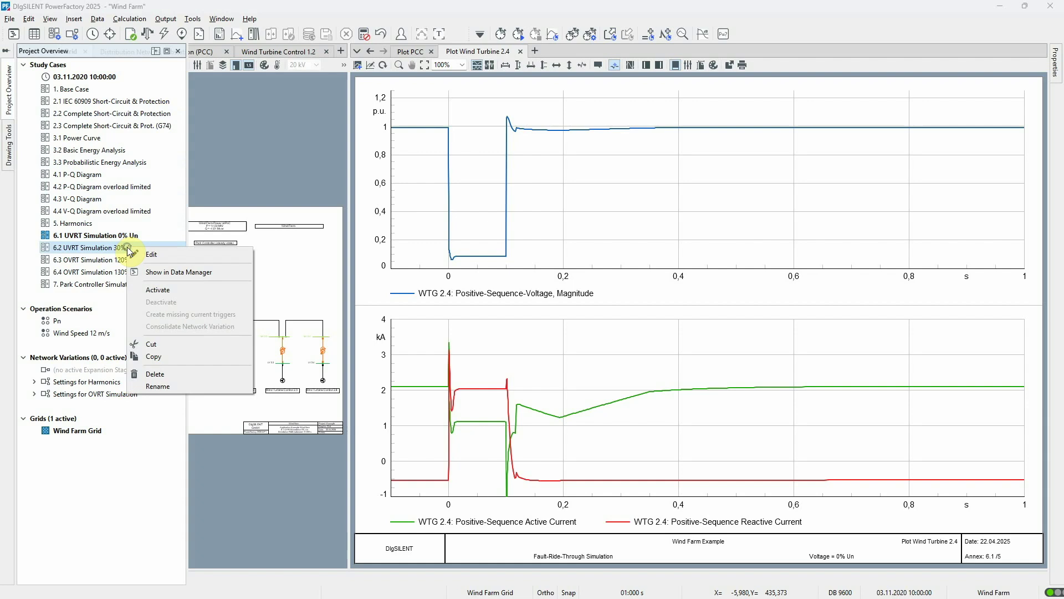
left_click(158, 290)
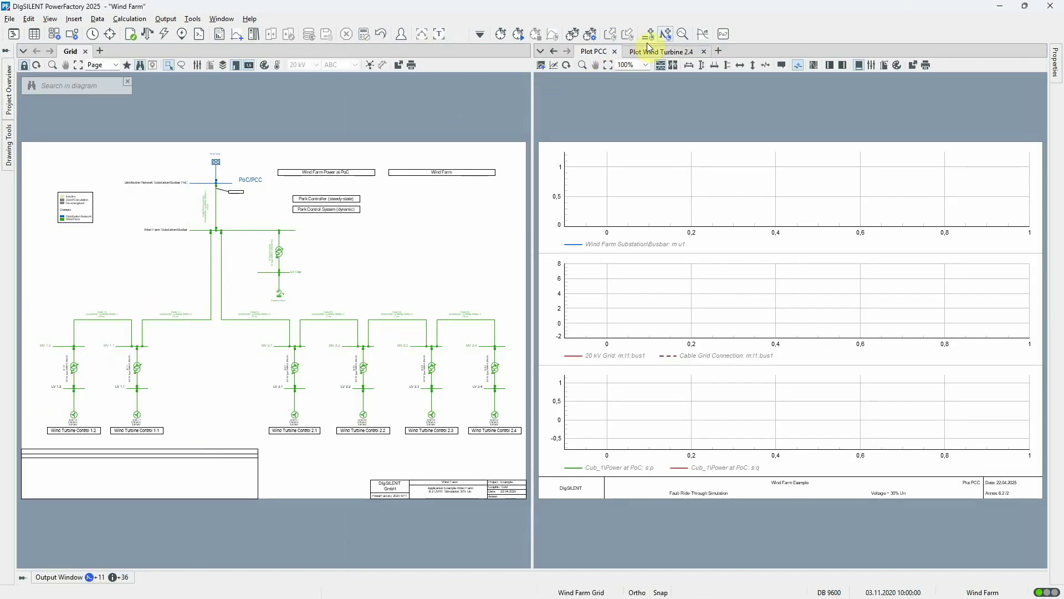
- Inspect the fault impedance of Short-Circuit Event 30% Un and the fault clearing time in the simulation events
left_click(668, 35)
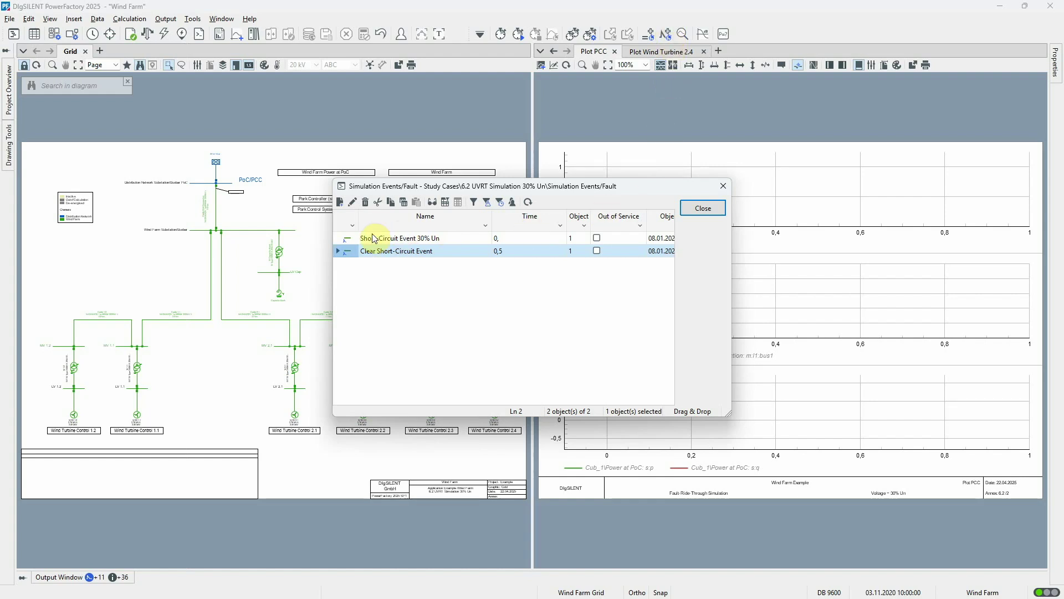
left_click(348, 242)
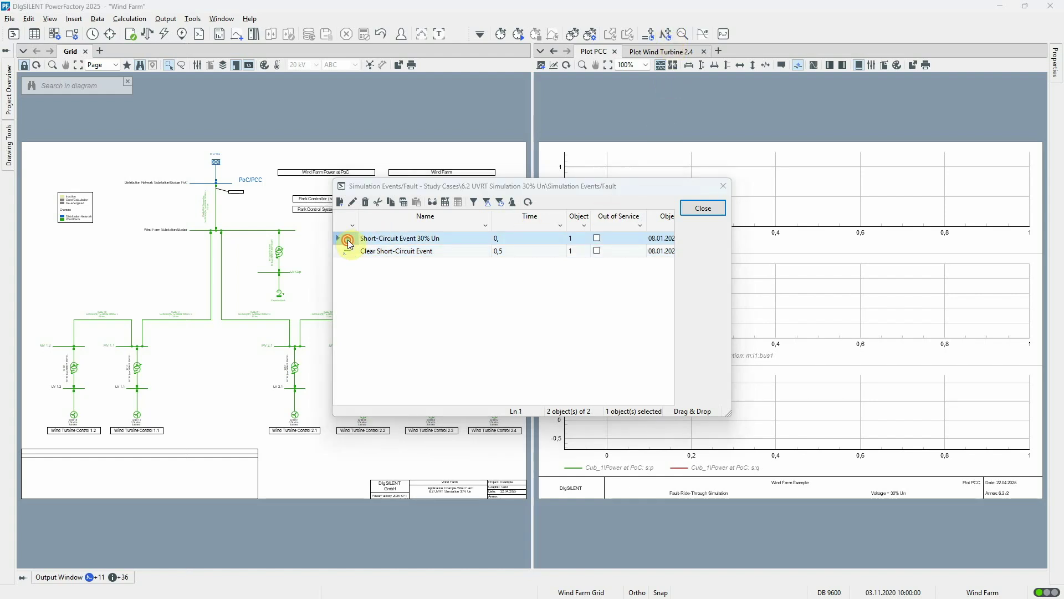
double_click(348, 240)
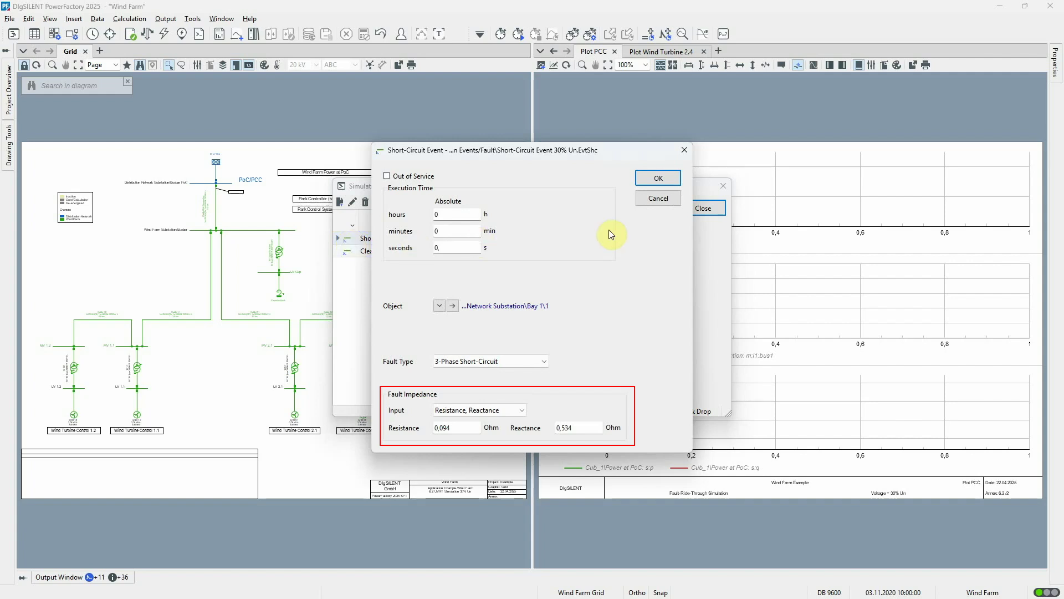
left_click(653, 195)
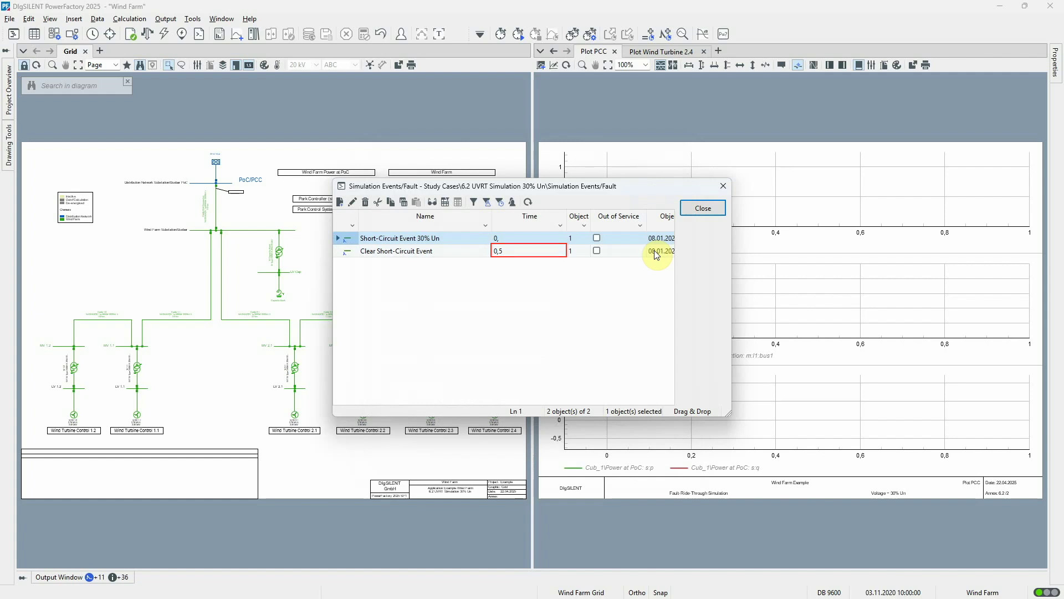
left_click(703, 209)
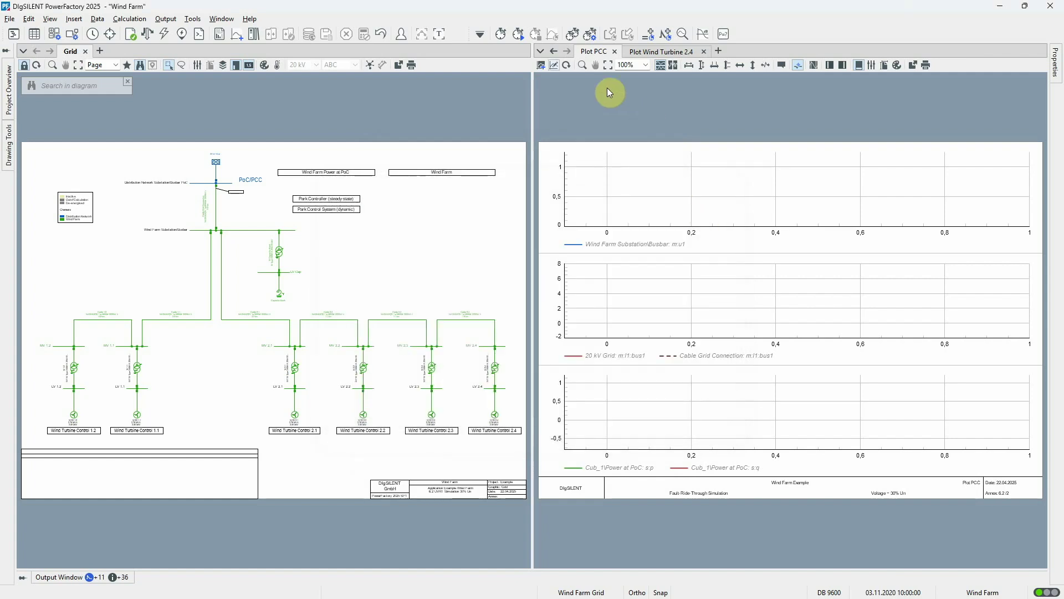
- Calculate the initial conditions and run the simulation for the 30% Un case, and widen the plot area to enlarge the PCC plots
left_click(502, 34)
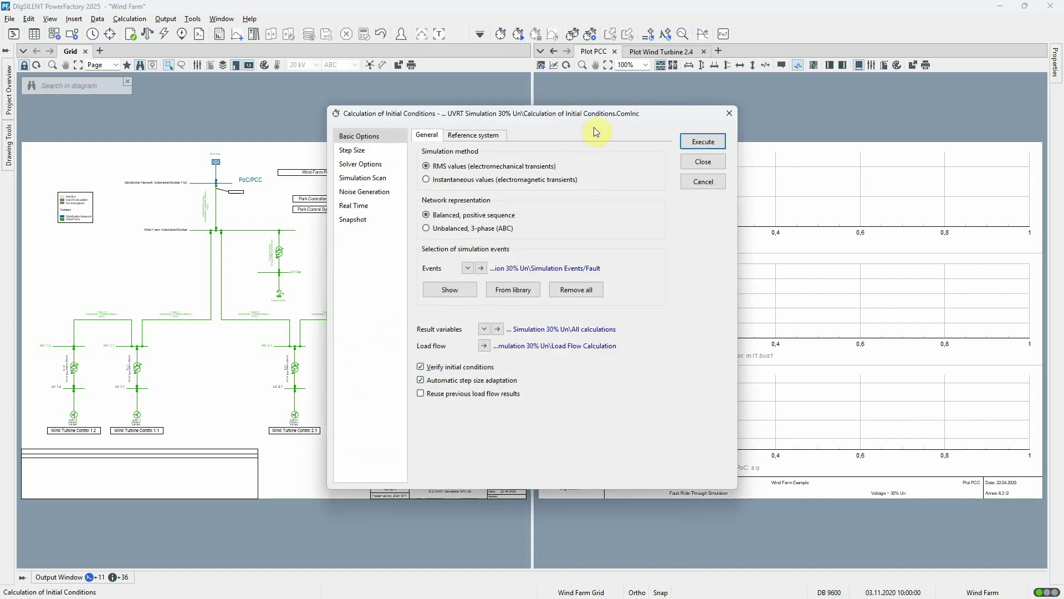
left_click(703, 141)
left_click(520, 35)
left_click(649, 170)
left_click_drag(531, 104, 353, 110)
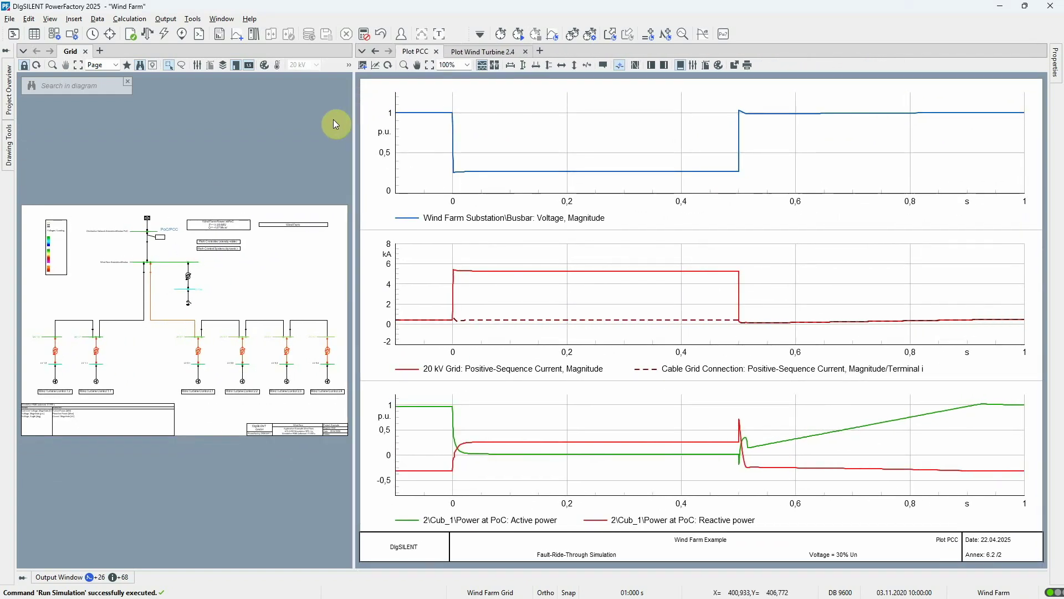